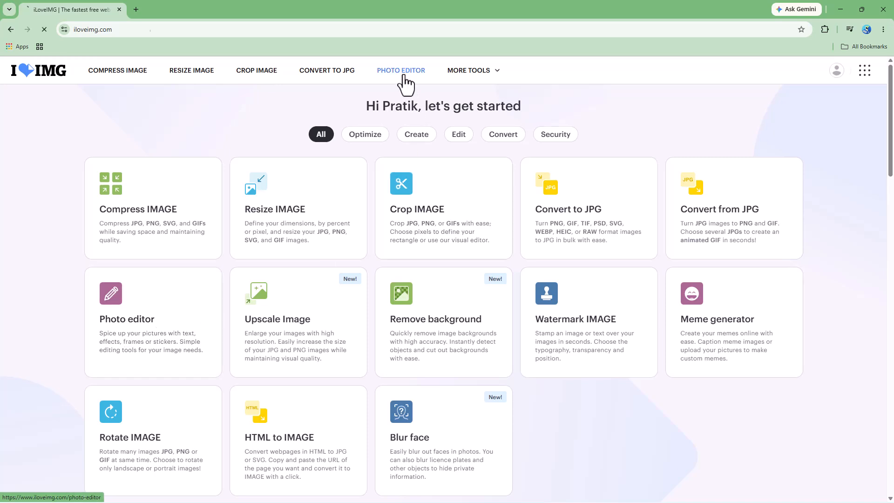
# - Load the owl photo from the Tutorial folder into the photo editor and enlarge the view to 55%
pyautogui.click(472, 192)
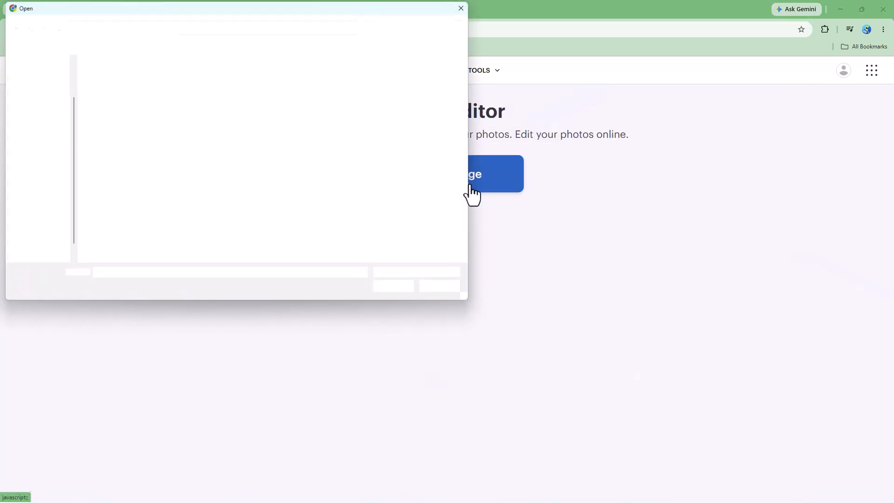
pyautogui.click(273, 147)
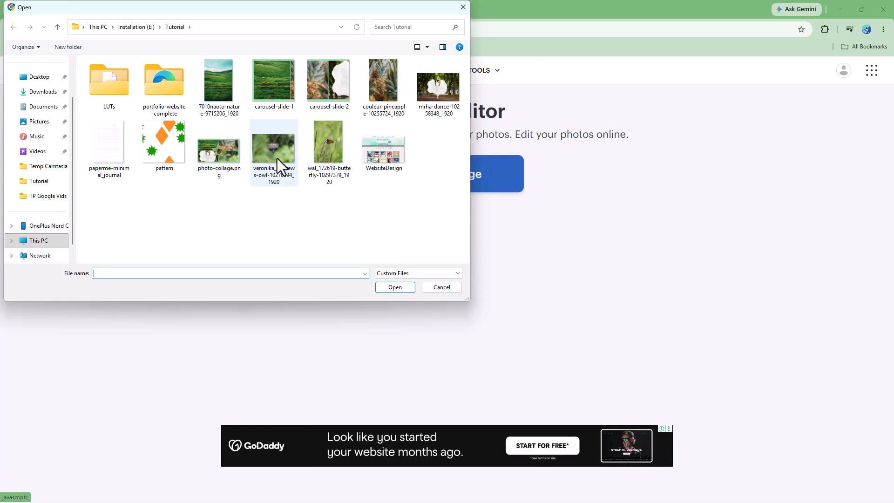
pyautogui.click(395, 287)
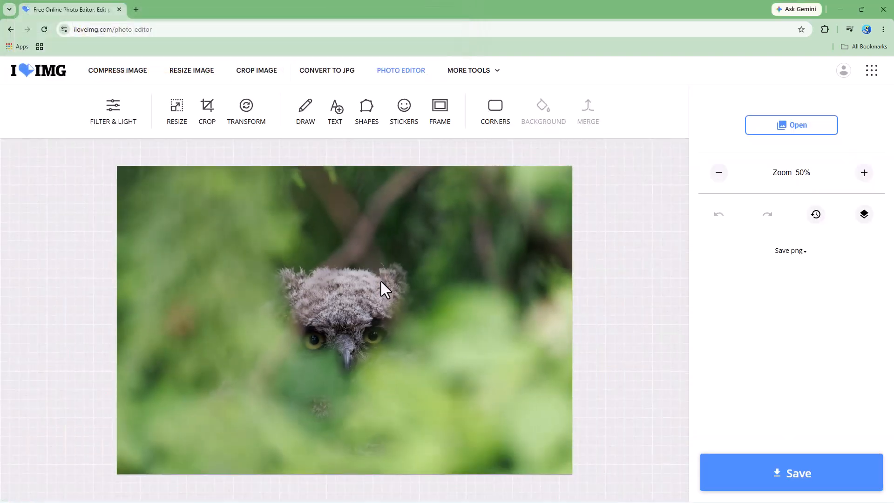
pyautogui.scroll(1, 381, 281)
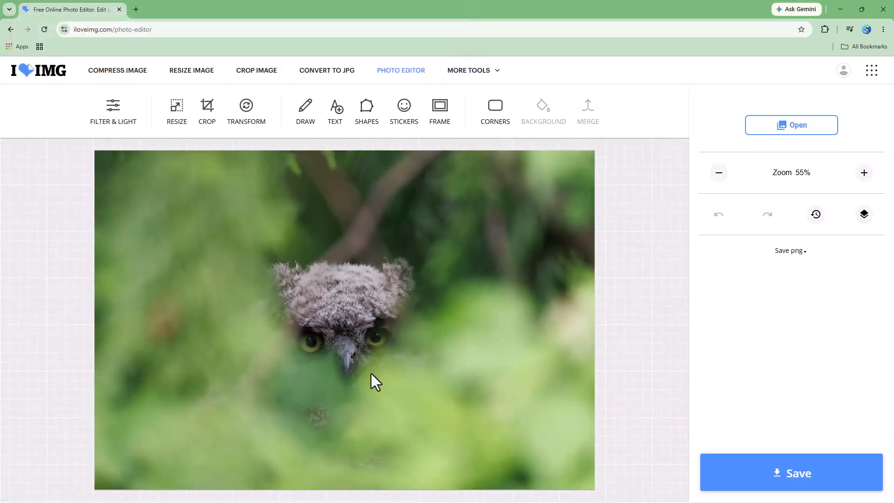
# - Add the Drunk emoticon sticker, shrink and tilt it slightly, and place it in the photo's upper-right area
pyautogui.click(405, 108)
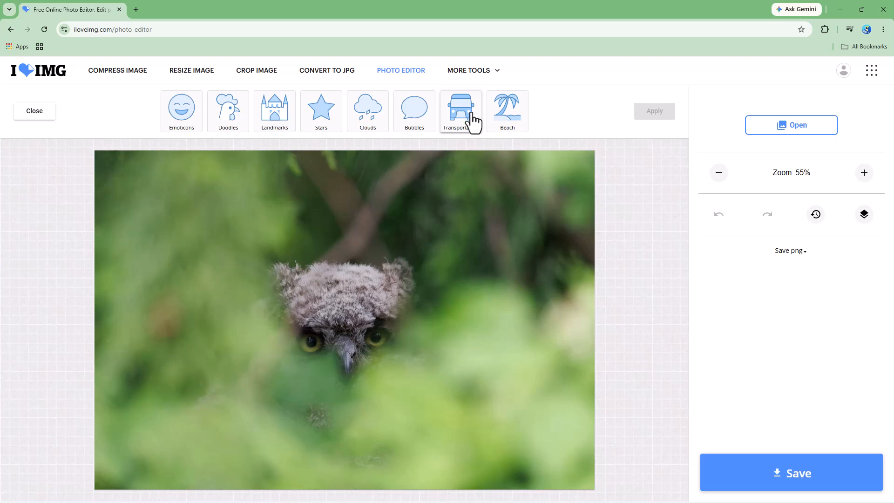
pyautogui.click(189, 122)
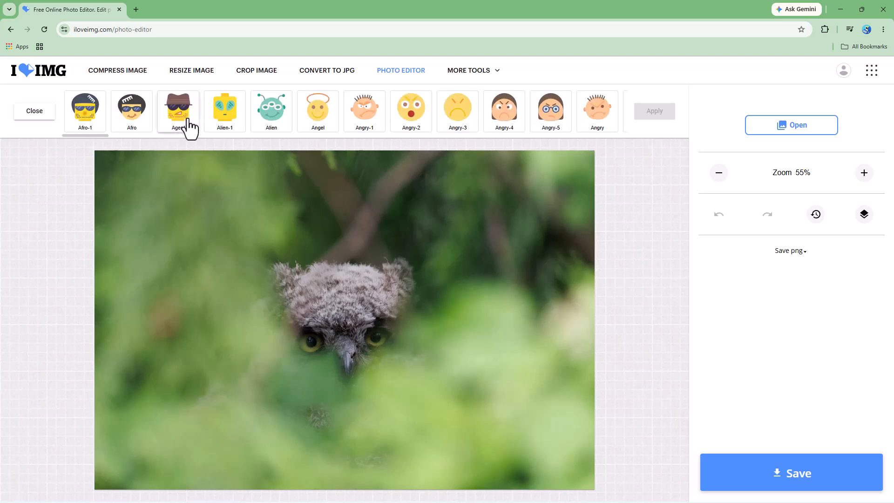
pyautogui.moveTo(83, 137); pyautogui.dragTo(206, 140)
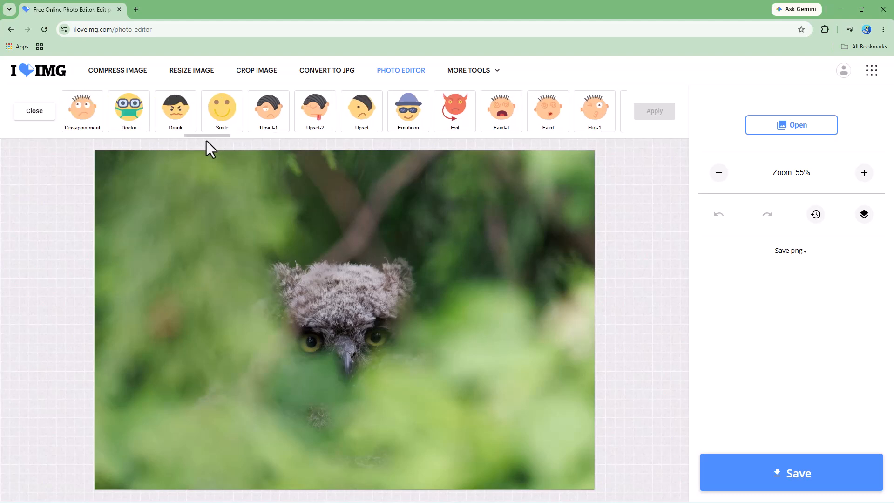
pyautogui.click(180, 114)
pyautogui.moveTo(340, 285); pyautogui.dragTo(210, 235)
pyautogui.moveTo(263, 303); pyautogui.dragTo(223, 350)
pyautogui.moveTo(167, 227); pyautogui.dragTo(175, 227)
pyautogui.moveTo(173, 300); pyautogui.dragTo(500, 238)
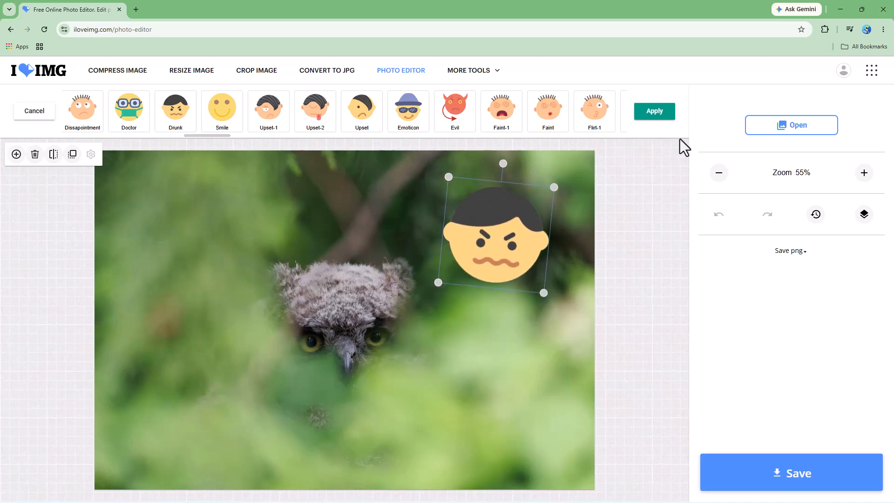
pyautogui.click(655, 112)
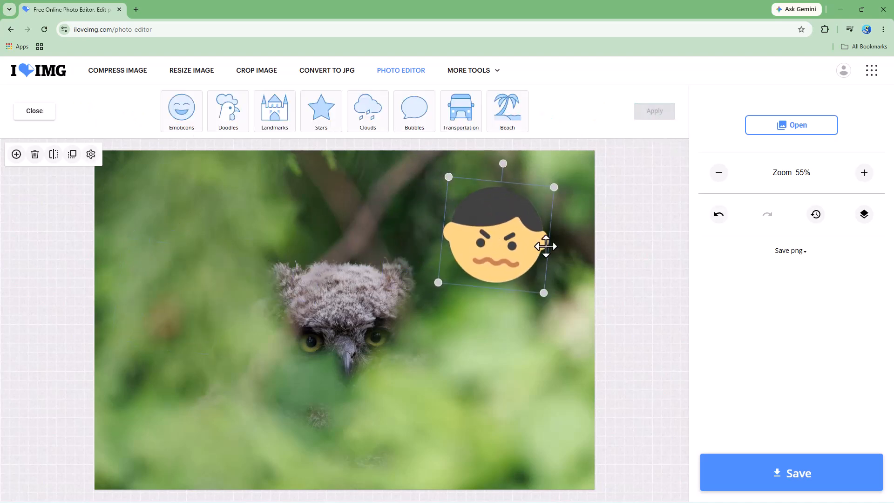
# - Reselect the emoticon sticker and nudge it slightly lower within the photo's upper-right area
pyautogui.click(532, 314)
pyautogui.click(500, 240)
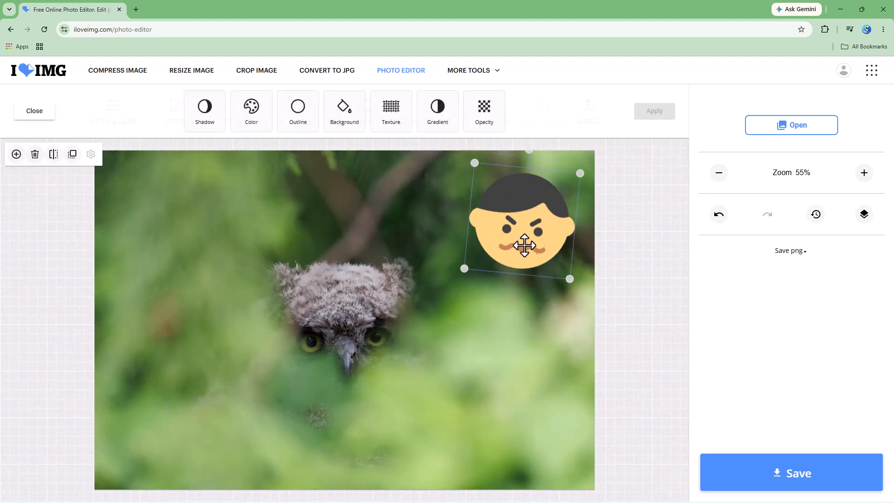
pyautogui.moveTo(501, 240); pyautogui.dragTo(496, 247)
pyautogui.click(506, 347)
pyautogui.click(494, 252)
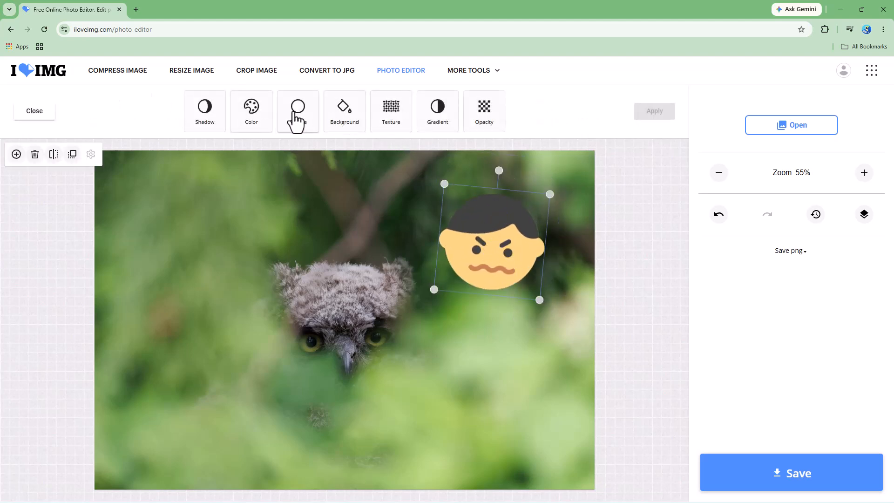
# - Recolour the emoticon sticker with the pale yellow preset colour
pyautogui.click(242, 118)
pyautogui.click(354, 107)
pyautogui.click(370, 106)
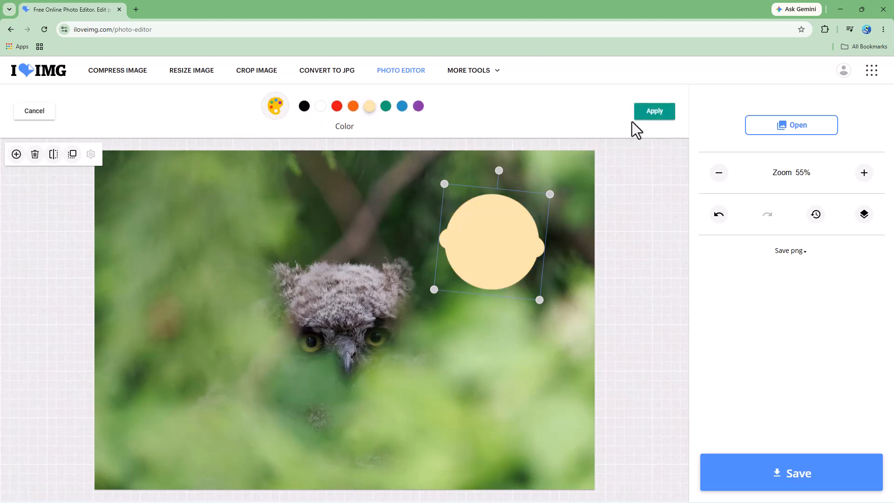
pyautogui.click(652, 112)
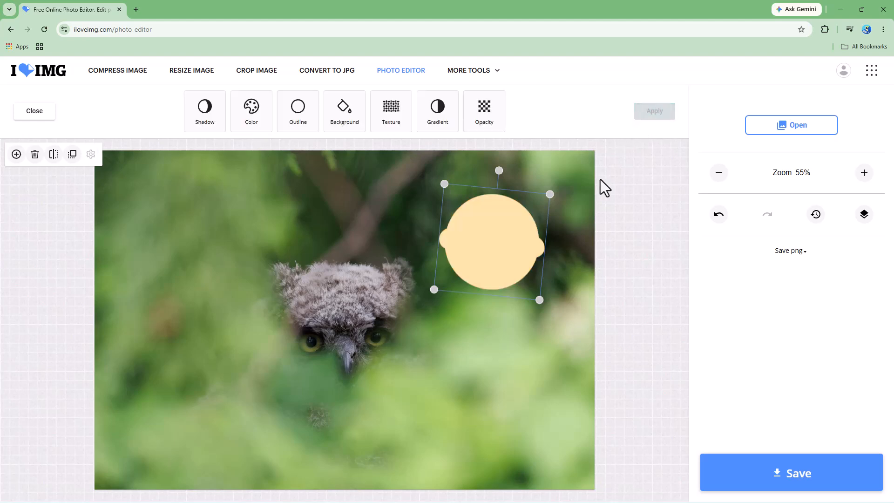
# - Give the emoticon sticker a soft shadow with a slight blur and small X and Y offsets
pyautogui.click(208, 119)
pyautogui.moveTo(333, 112); pyautogui.dragTo(368, 112)
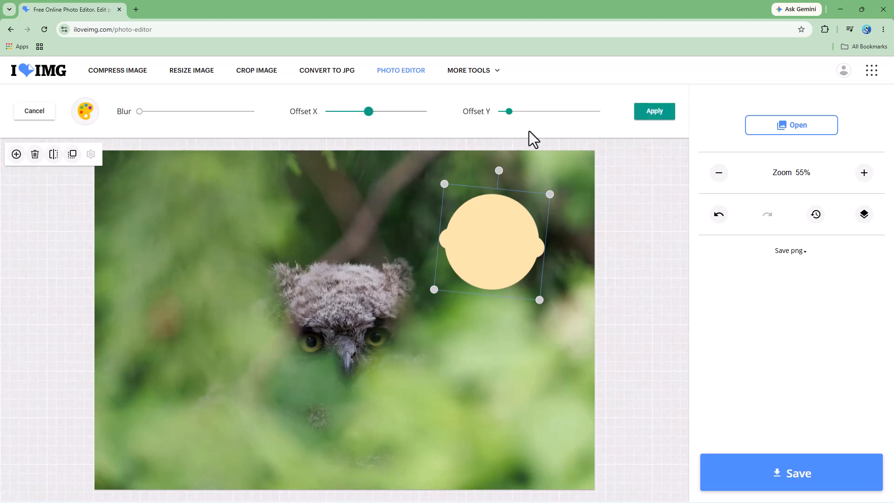
pyautogui.moveTo(140, 111)
pyautogui.mouseDown()
pyautogui.moveTo(177, 112)
pyautogui.moveTo(152, 112)
pyautogui.mouseUp()
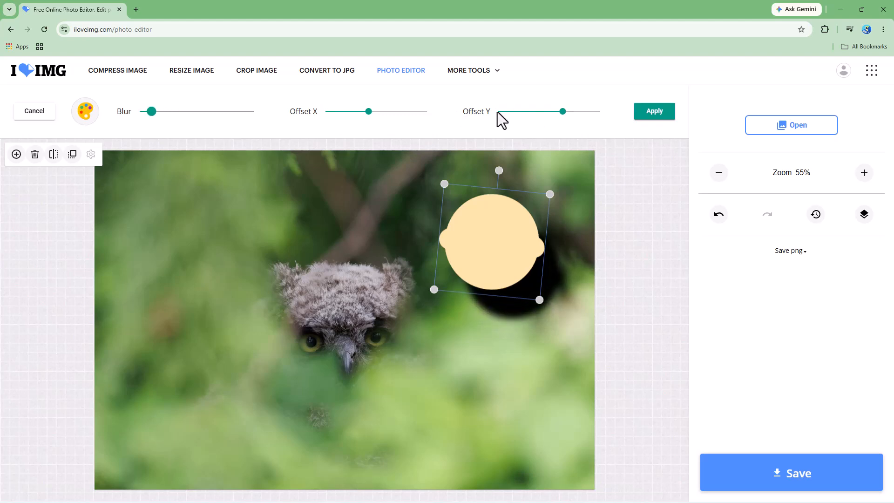
pyautogui.click(514, 111)
pyautogui.moveTo(369, 112); pyautogui.dragTo(338, 112)
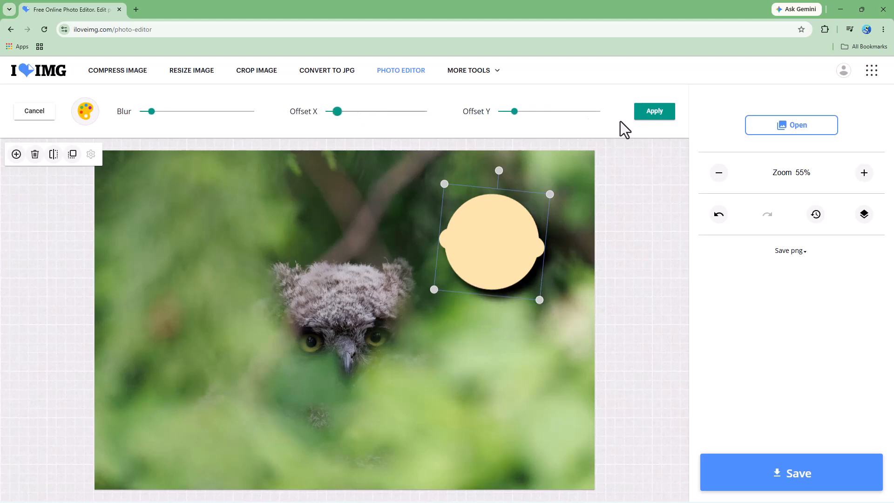
pyautogui.click(657, 114)
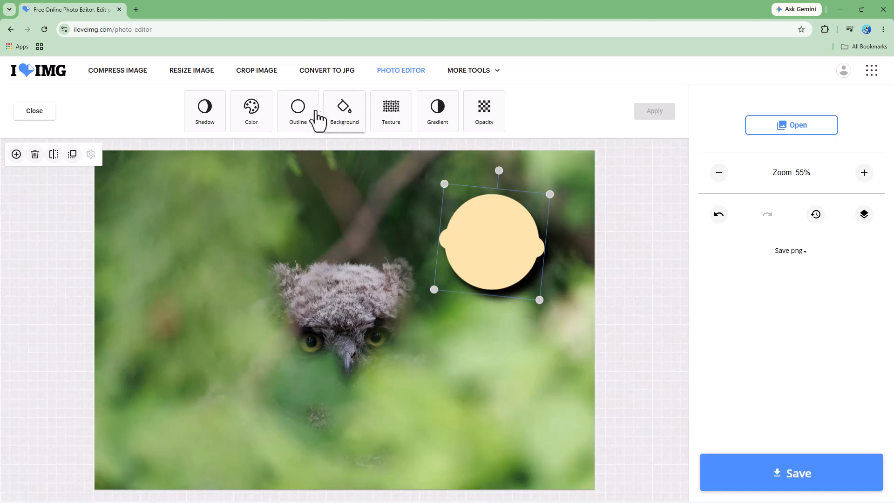
# - Recolour the emoticon sticker with the semi-transparent white #ffffff8c so its facial features show through
pyautogui.click(270, 114)
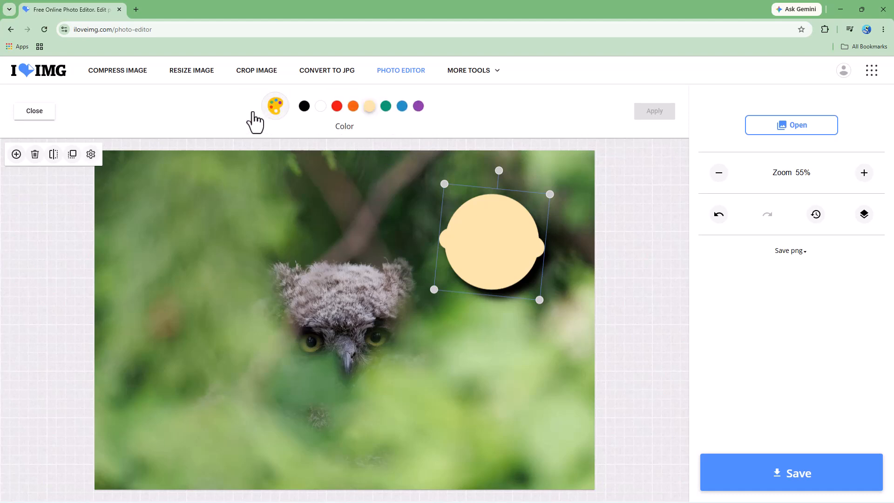
pyautogui.click(274, 109)
pyautogui.moveTo(304, 210)
pyautogui.mouseDown()
pyautogui.moveTo(266, 211)
pyautogui.moveTo(288, 212)
pyautogui.mouseUp()
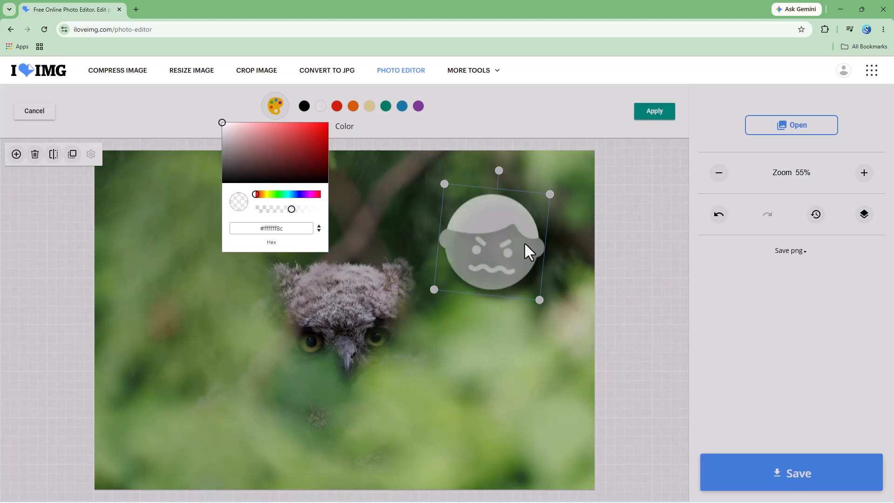
pyautogui.click(620, 255)
pyautogui.click(674, 110)
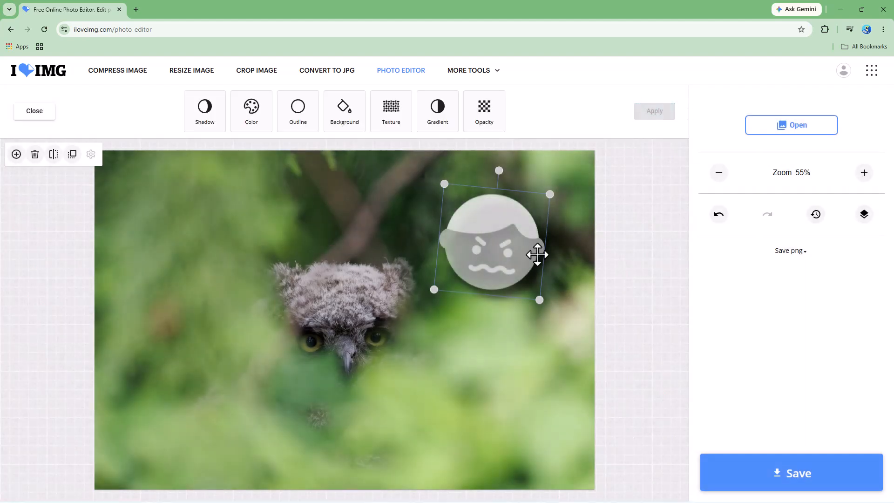
# - Add the Earth globe sticker from the Doodles and place it in the photo's upper-left area
pyautogui.click(555, 231)
pyautogui.click(401, 116)
pyautogui.click(238, 122)
pyautogui.click(224, 111)
pyautogui.moveTo(335, 298); pyautogui.dragTo(198, 215)
pyautogui.click(655, 116)
# - Add the stepped pyramid sticker from the Landmarks and place it in the photo's lower-left area
pyautogui.click(275, 119)
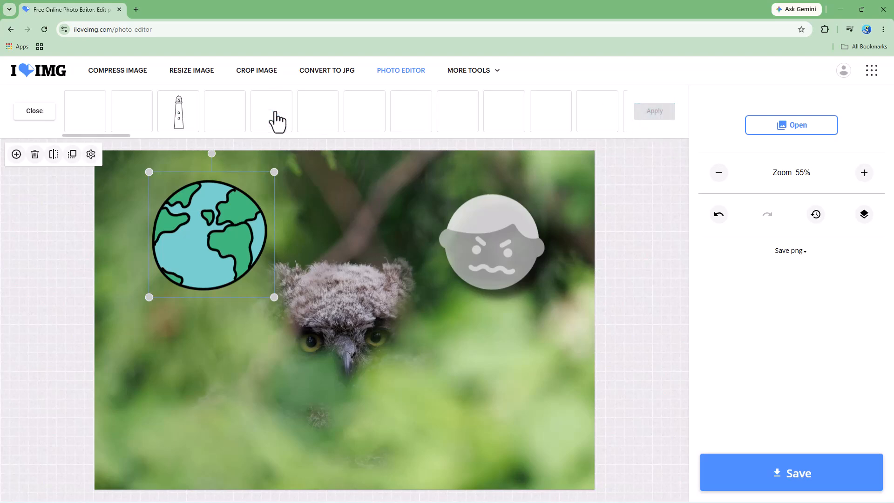
pyautogui.click(270, 119)
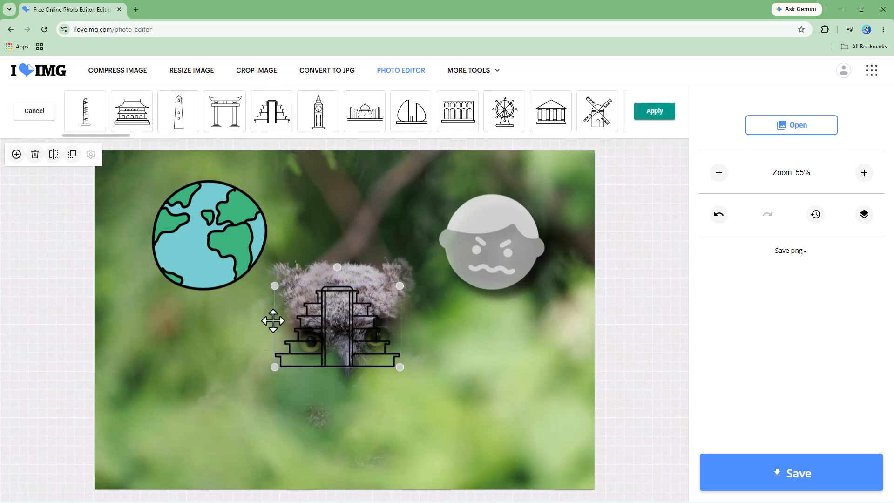
pyautogui.moveTo(308, 300); pyautogui.dragTo(157, 370)
pyautogui.click(655, 116)
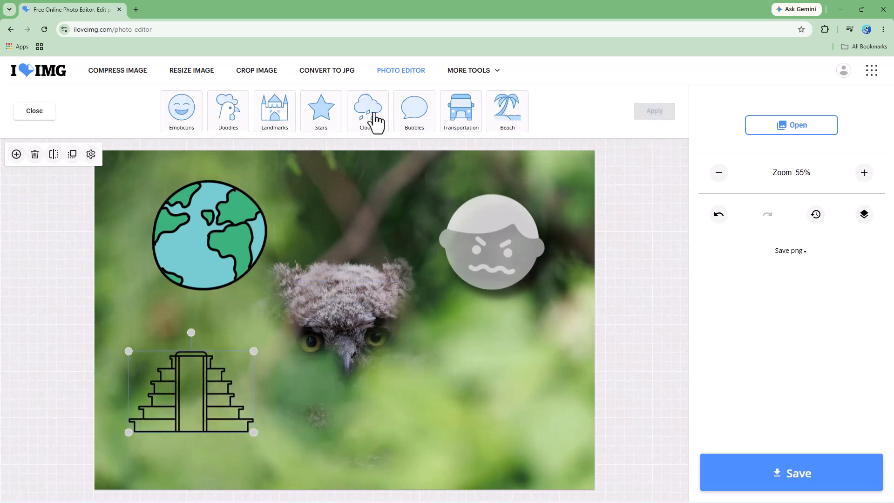
# - Add a sparkling star sticker from the Stars, shrink it, and place it above the owl's head
pyautogui.click(325, 122)
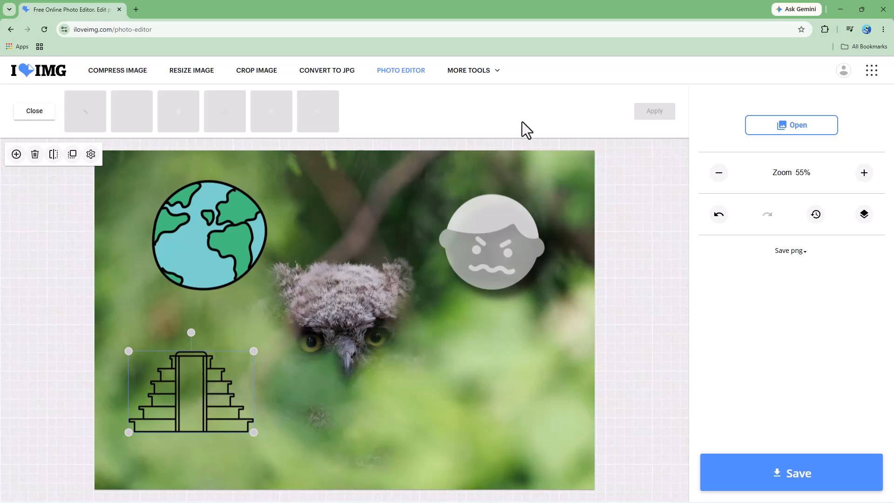
pyautogui.click(177, 129)
pyautogui.moveTo(349, 339); pyautogui.dragTo(401, 183)
pyautogui.moveTo(425, 241); pyautogui.dragTo(402, 228)
pyautogui.click(654, 112)
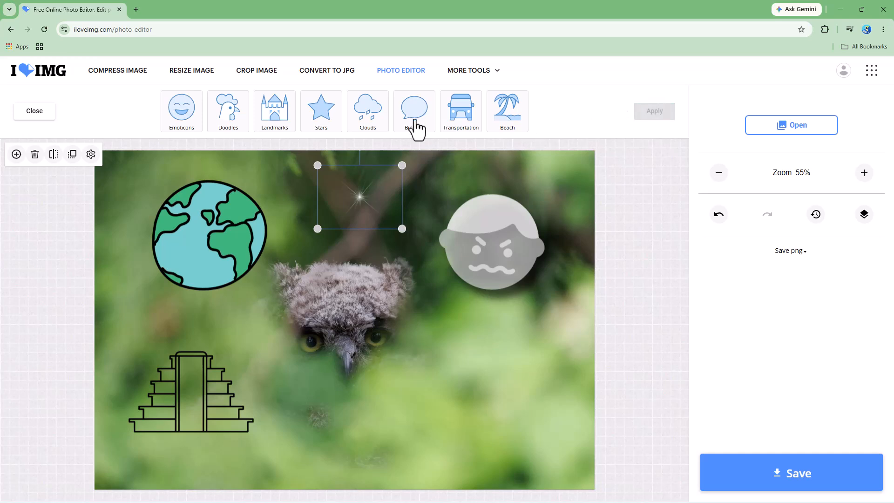
# - Add a white cloud sticker from the Clouds and place it over the top of the Earth globe
pyautogui.click(369, 115)
pyautogui.click(365, 124)
pyautogui.moveTo(367, 303); pyautogui.dragTo(203, 179)
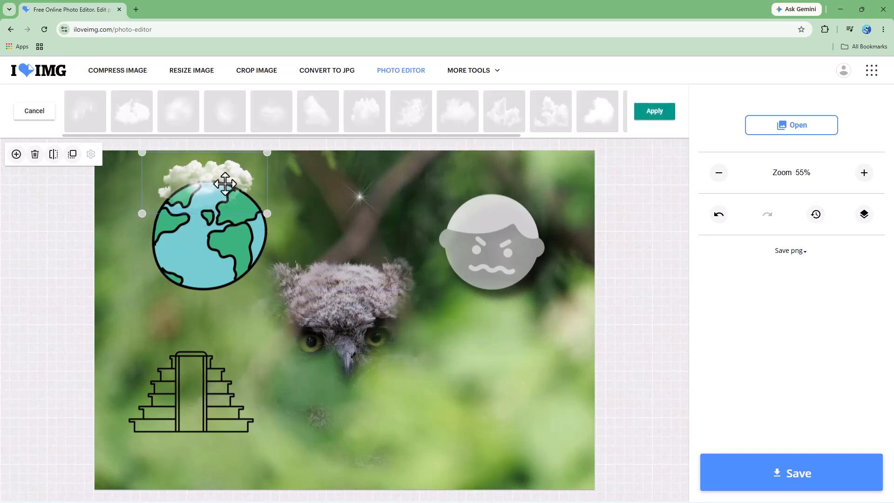
pyautogui.click(659, 112)
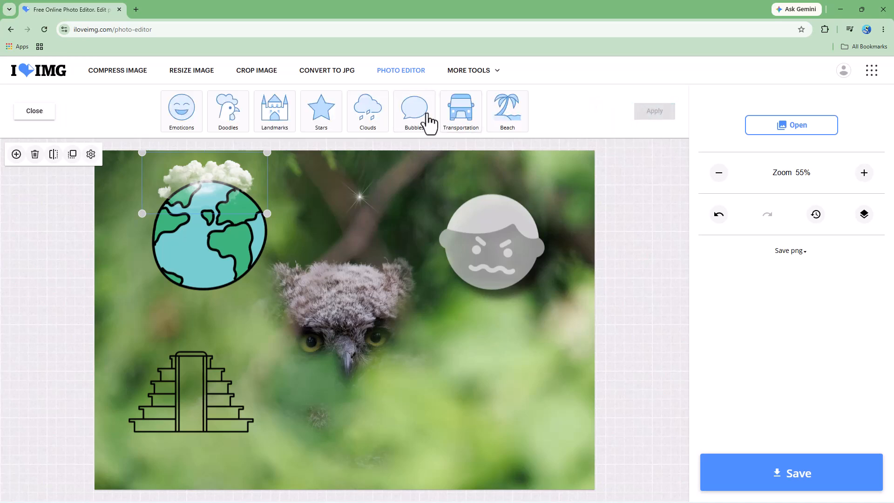
# - Add the glossy red speech bubble sticker, shrink it, and place it between the owl's head and the emoticon
pyautogui.click(431, 123)
pyautogui.hscroll(5, 545, 117)
pyautogui.hscroll(5, 542, 117)
pyautogui.click(174, 122)
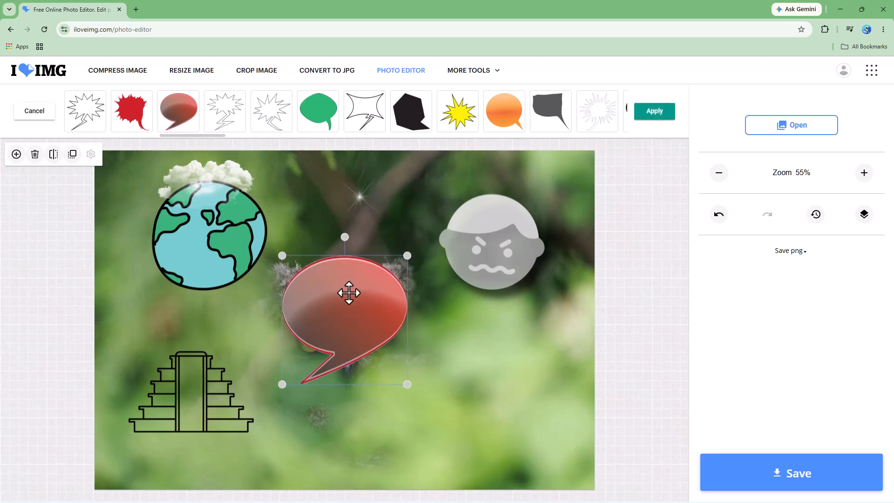
pyautogui.moveTo(351, 291); pyautogui.dragTo(462, 217)
pyautogui.moveTo(521, 180); pyautogui.dragTo(440, 223)
pyautogui.moveTo(431, 267); pyautogui.dragTo(413, 237)
pyautogui.click(662, 122)
# - Add the roller skate sticker from the Transportation category and place it in the photo's lower-right area
pyautogui.click(454, 114)
pyautogui.hscroll(5, 445, 116)
pyautogui.hscroll(2, 445, 116)
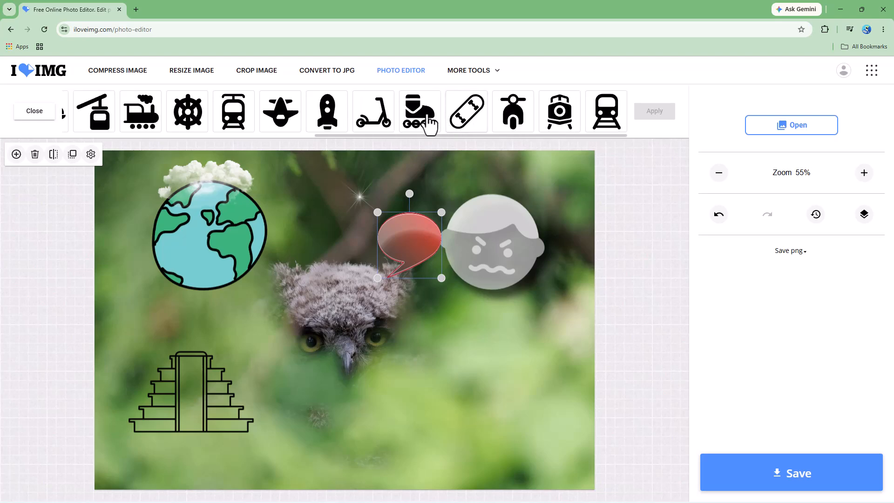
pyautogui.click(433, 119)
pyautogui.moveTo(391, 341); pyautogui.dragTo(495, 385)
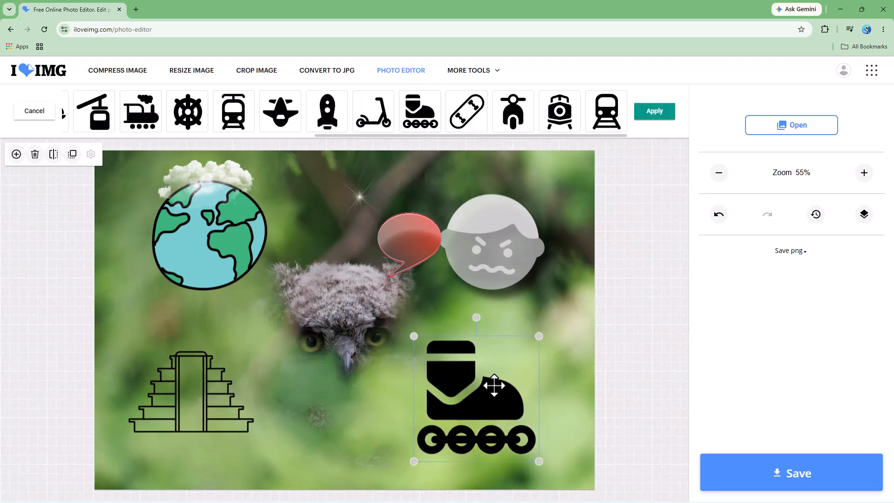
pyautogui.click(666, 120)
# - Add the swimmer sticker from the Beach category and place it below the owl, between the pyramid and roller skate
pyautogui.click(511, 125)
pyautogui.hscroll(3, 391, 120)
pyautogui.click(513, 112)
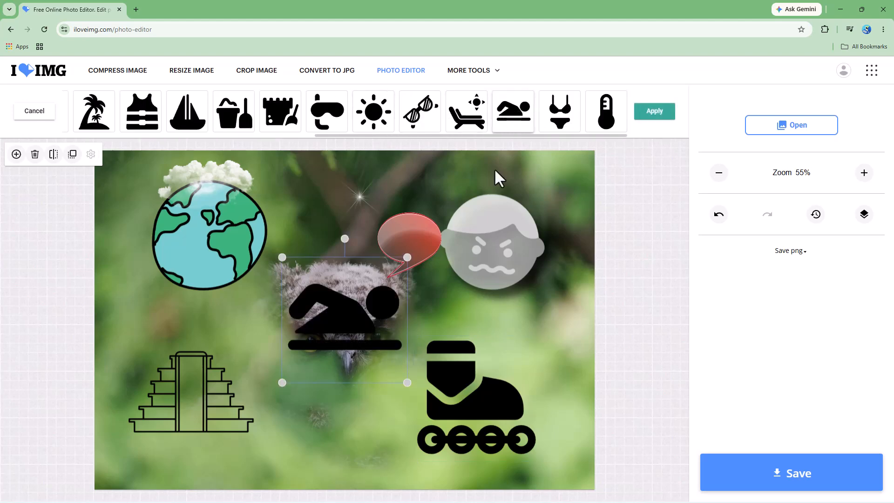
pyautogui.moveTo(356, 315); pyautogui.dragTo(346, 429)
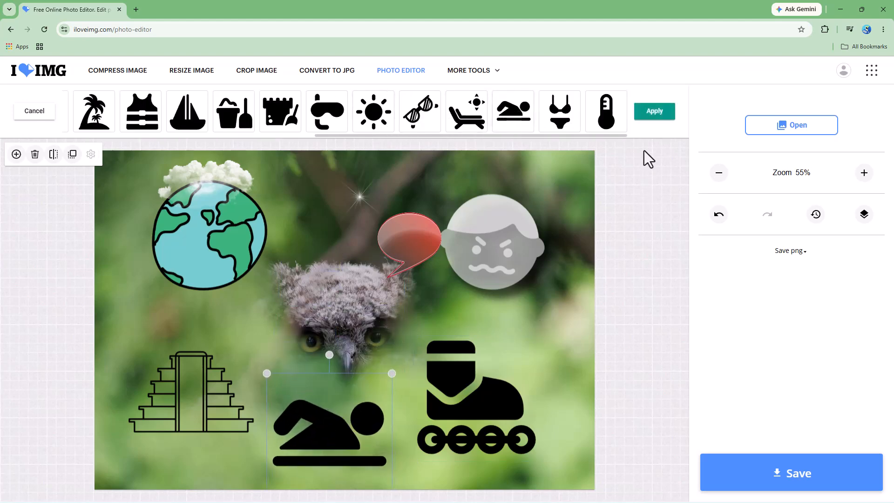
pyautogui.click(651, 117)
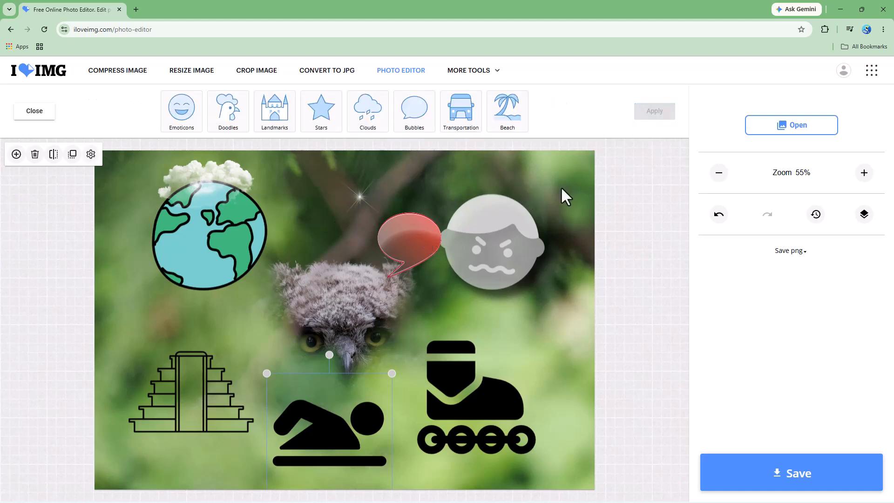
# - Try to apply a gradient to the roller skate sticker
pyautogui.click(448, 375)
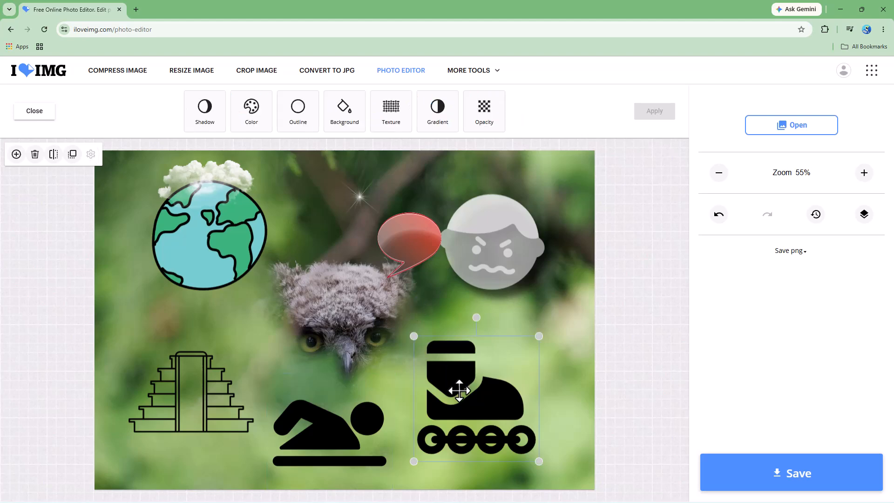
pyautogui.click(441, 115)
pyautogui.click(343, 120)
pyautogui.click(655, 110)
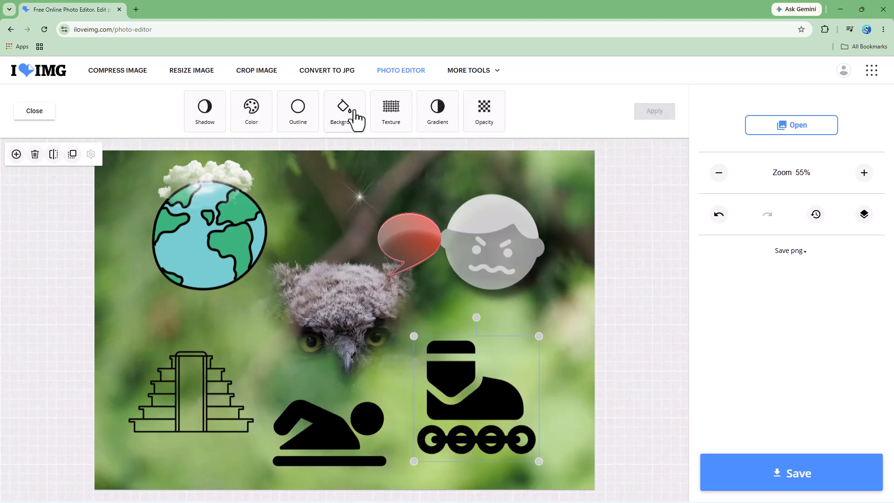
# - Apply a pale mint green background fill to the roller skate sticker
pyautogui.click(349, 116)
pyautogui.click(313, 114)
pyautogui.click(652, 112)
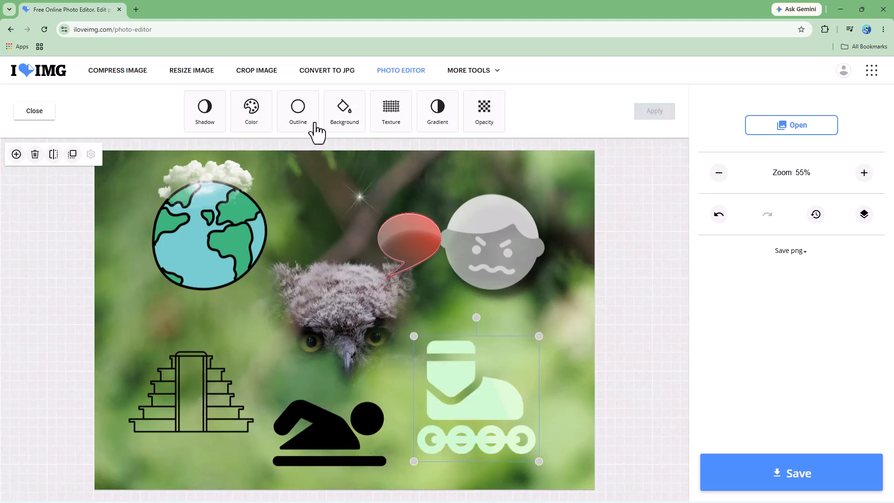
# - Apply a slightly blurred black shadow to the roller skate sticker, with small horizontal and vertical offsets that keep it close to the shape
pyautogui.click(203, 111)
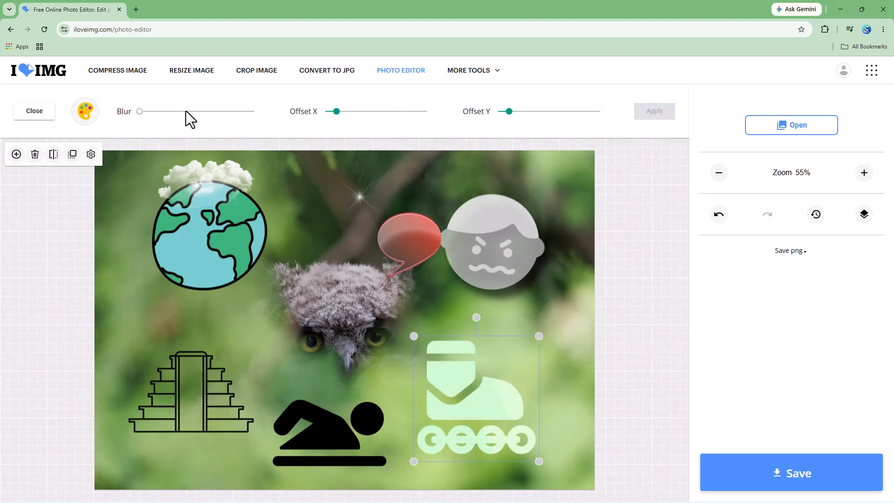
pyautogui.moveTo(338, 111); pyautogui.dragTo(354, 112)
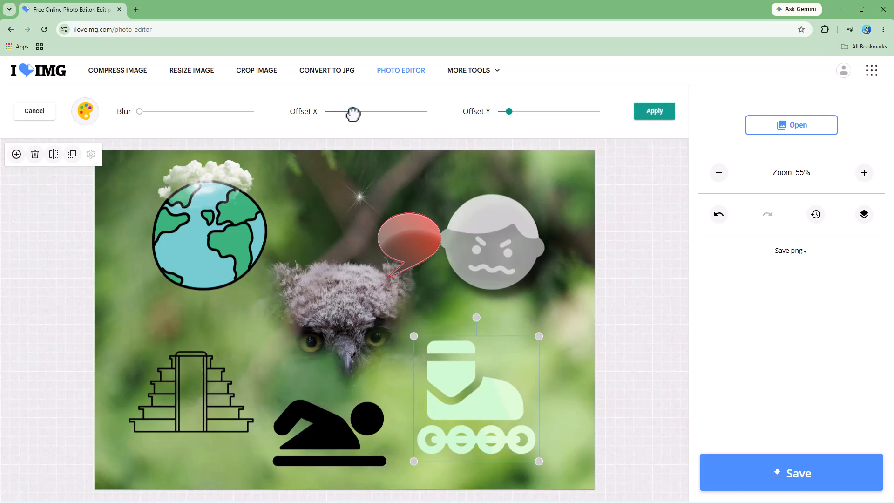
pyautogui.moveTo(510, 112); pyautogui.dragTo(519, 112)
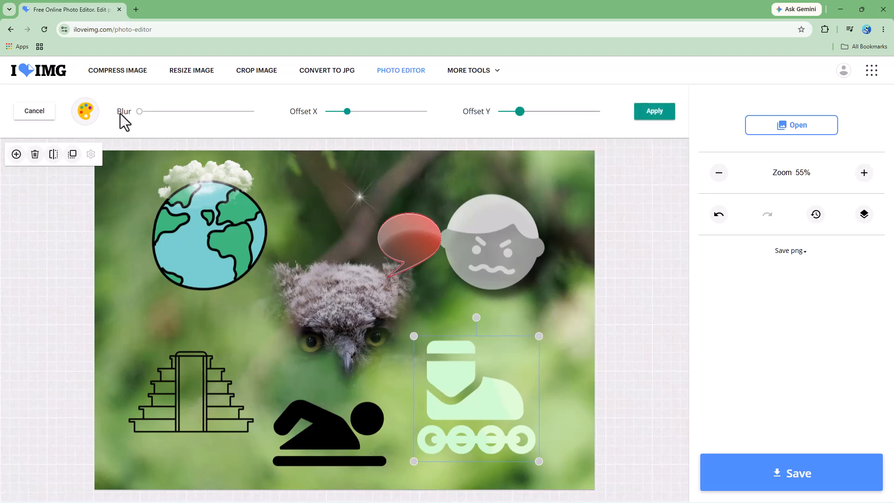
pyautogui.moveTo(139, 112); pyautogui.dragTo(143, 111)
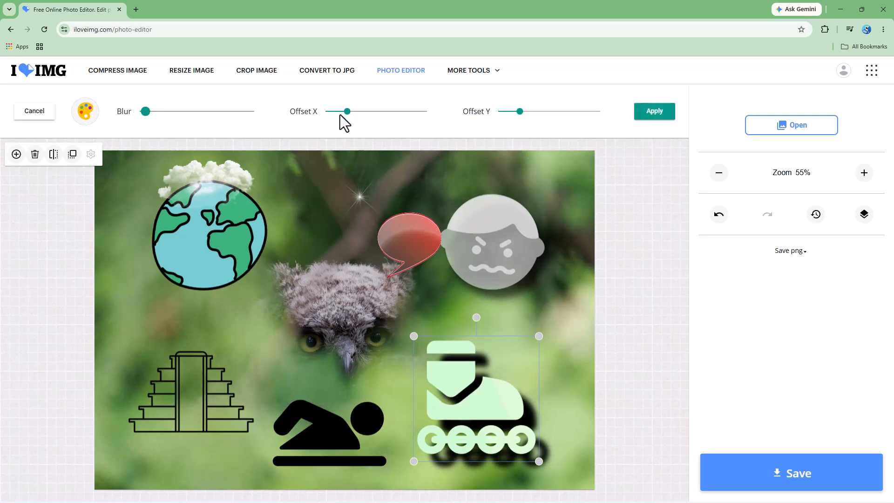
pyautogui.moveTo(347, 112); pyautogui.dragTo(331, 111)
pyautogui.moveTo(519, 112); pyautogui.dragTo(504, 113)
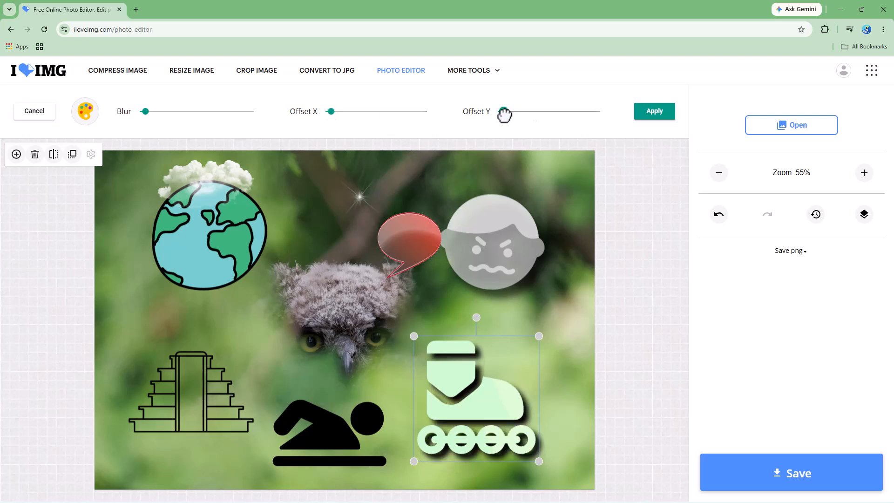
pyautogui.click(662, 113)
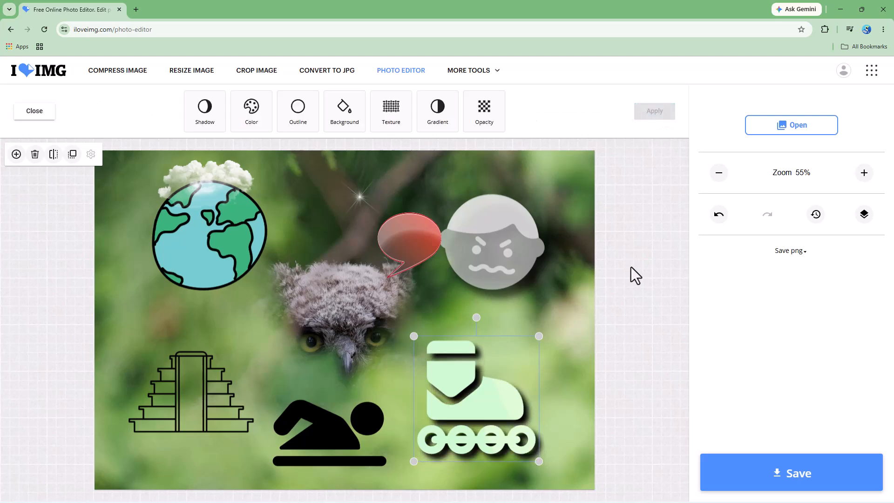